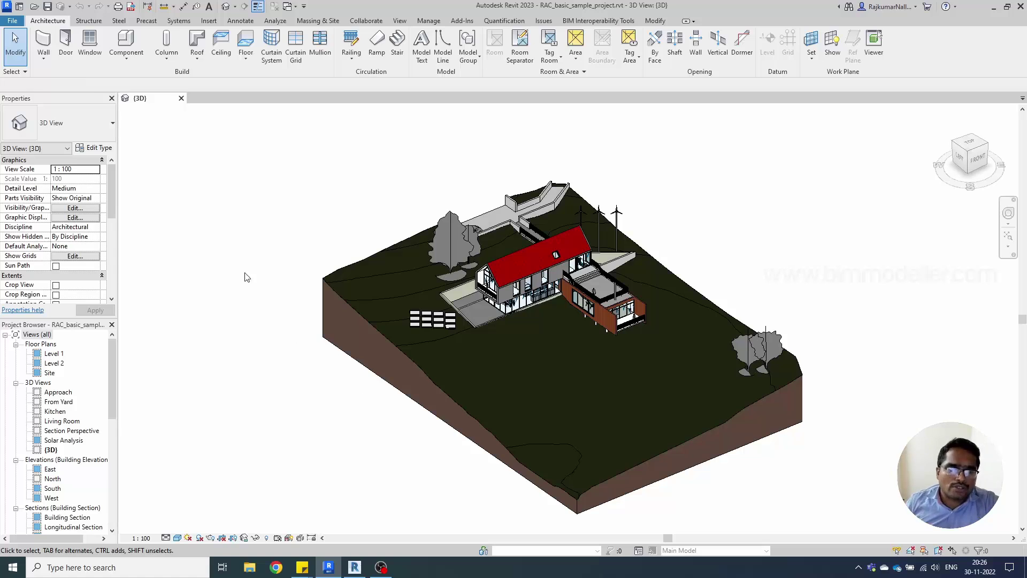
Start exporting the sample project to IFC.
left_click(12, 20)
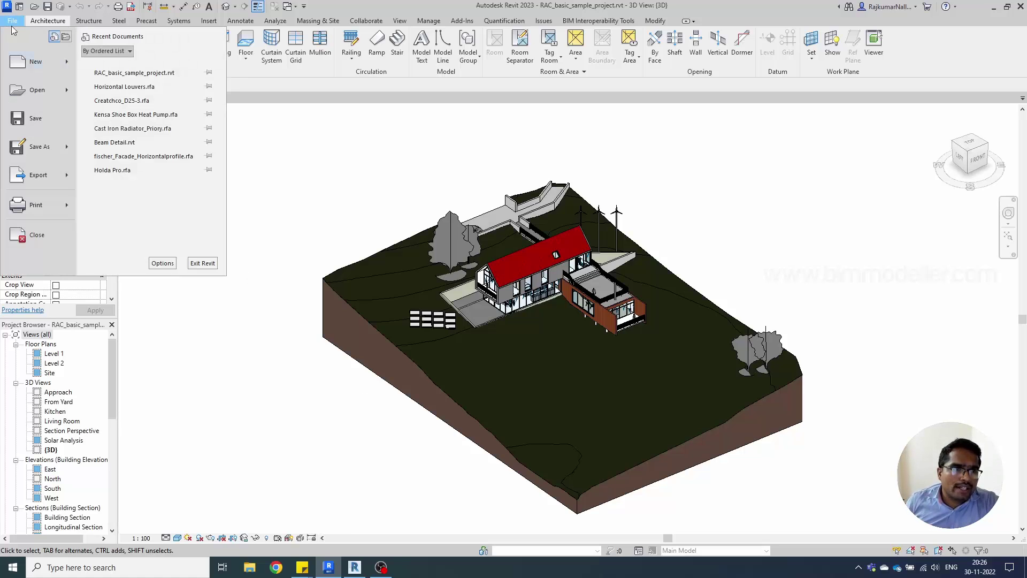
mouse_move(59, 183)
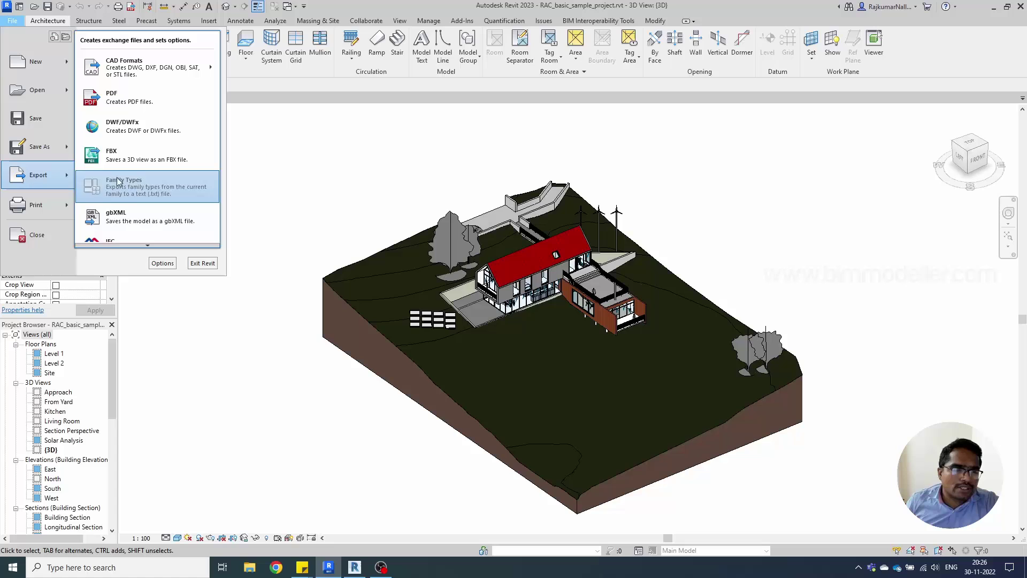
left_click(132, 235)
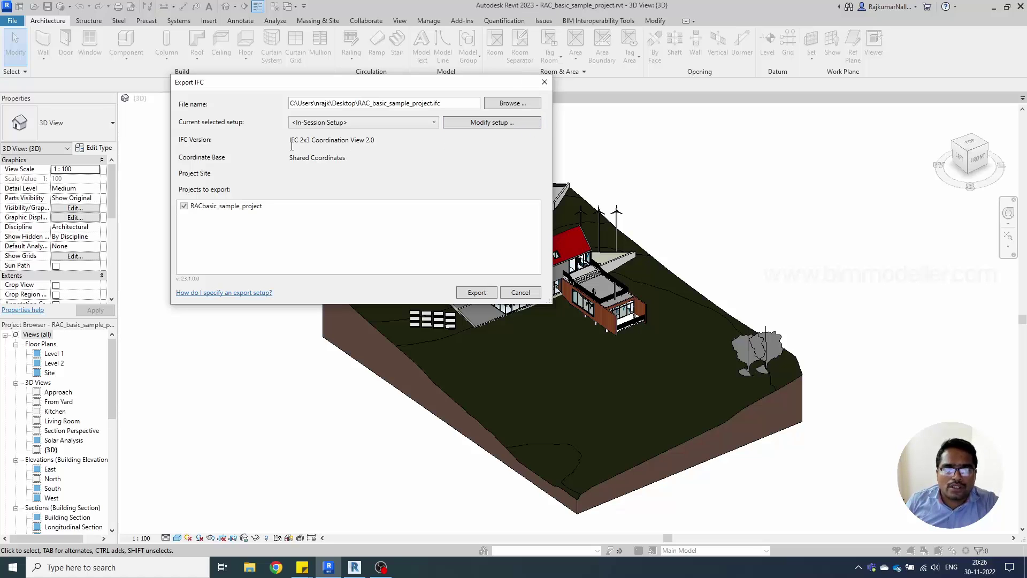
Examine the available IFC versions in the export setup and leave the setup without changing it.
left_click(491, 123)
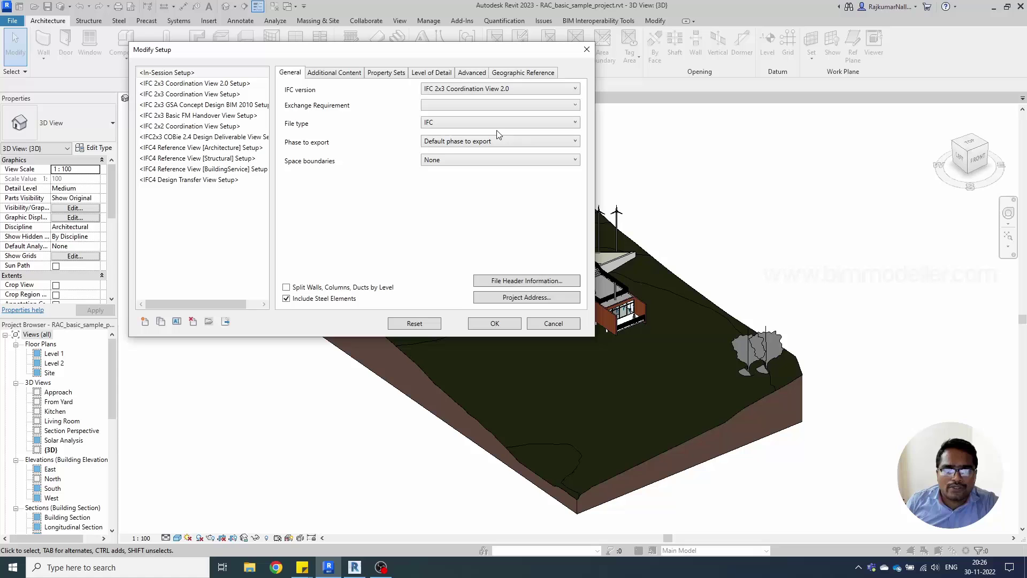
left_click(478, 90)
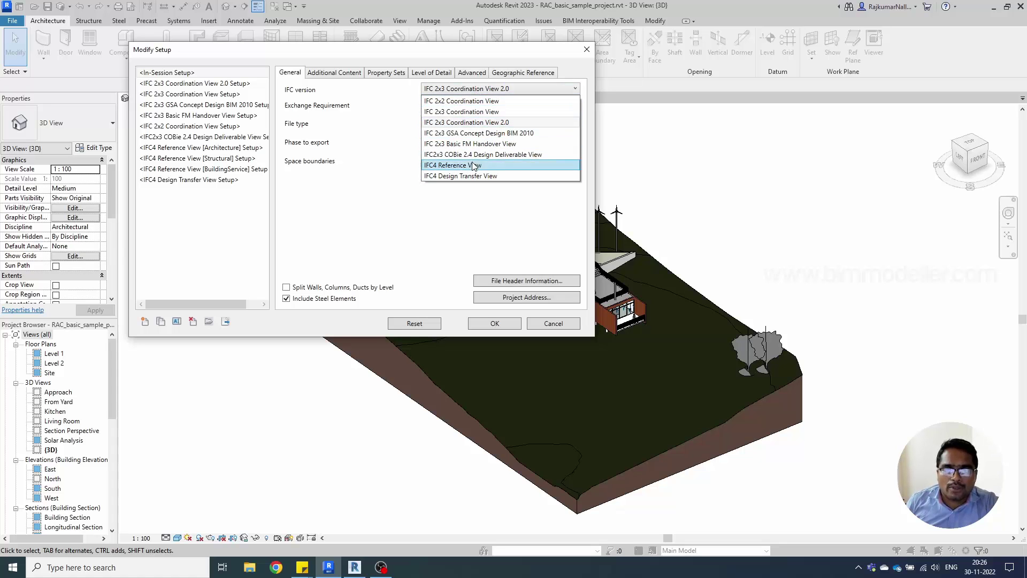
left_click(375, 206)
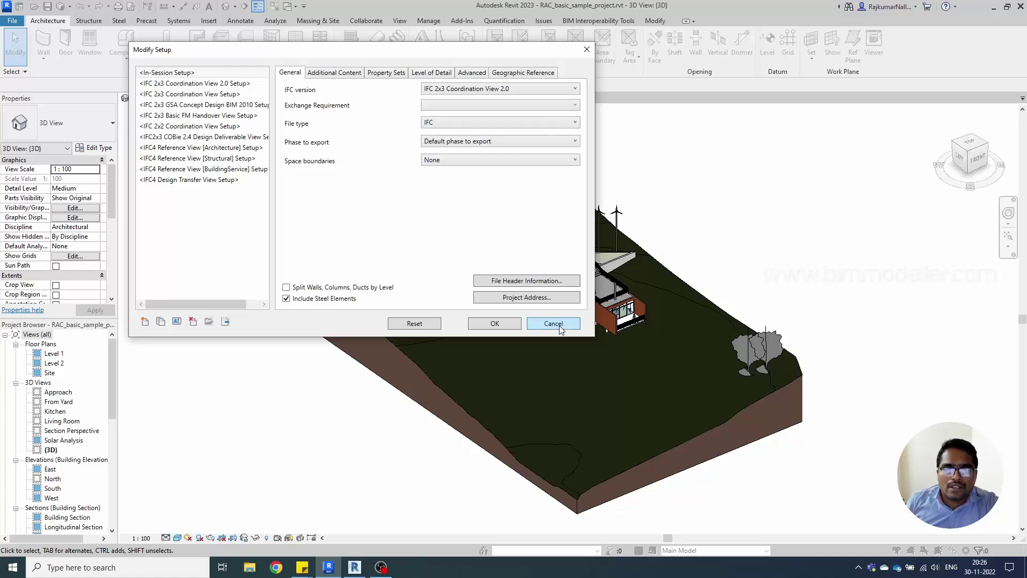
left_click(536, 323)
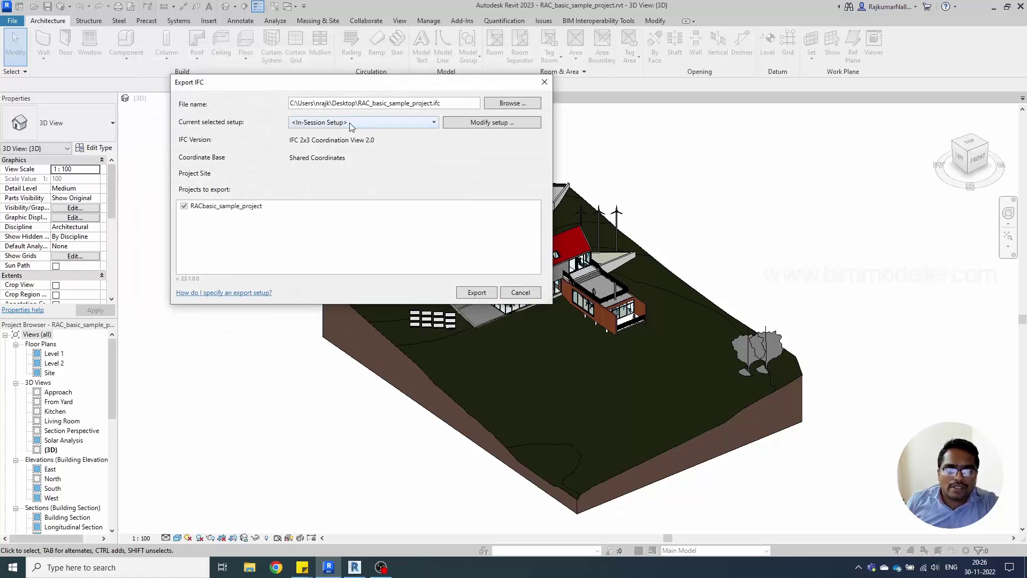
Export the project as RAC_basic_sample_project.ifc into a newly created folder on the Desktop.
left_click(506, 103)
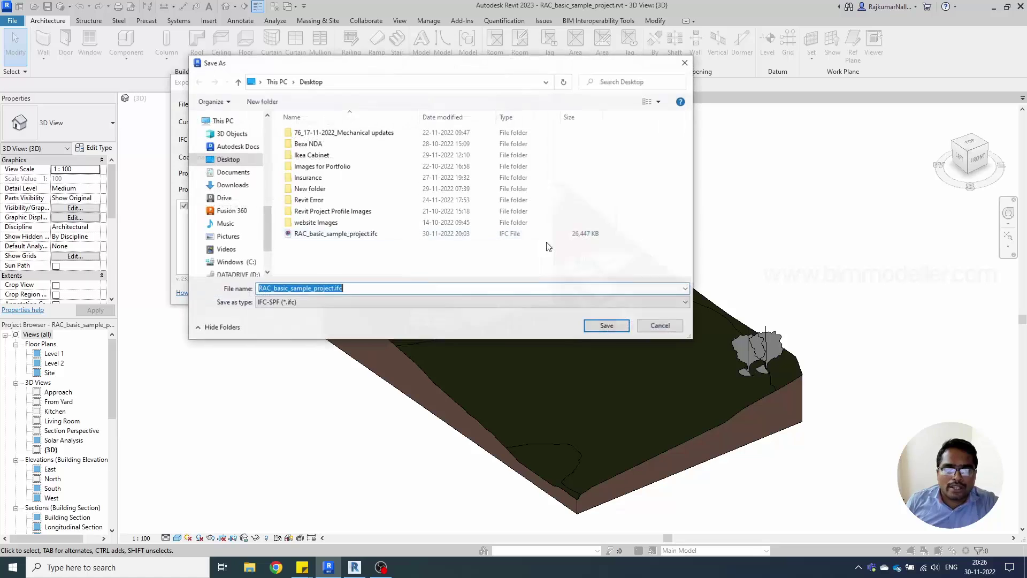
left_click(262, 101)
left_click(340, 265)
double_click(332, 245)
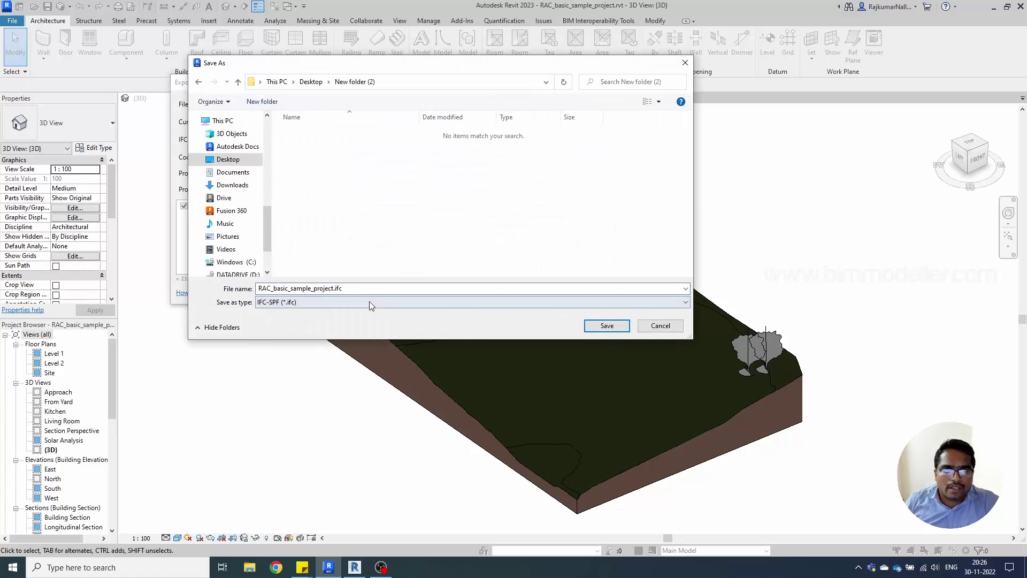
double_click(326, 288)
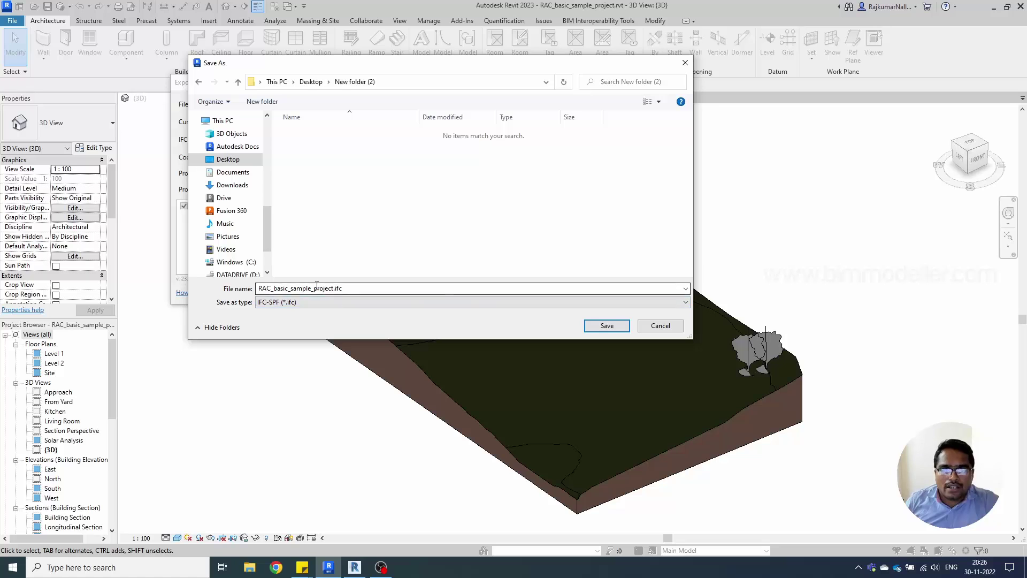
left_click(589, 327)
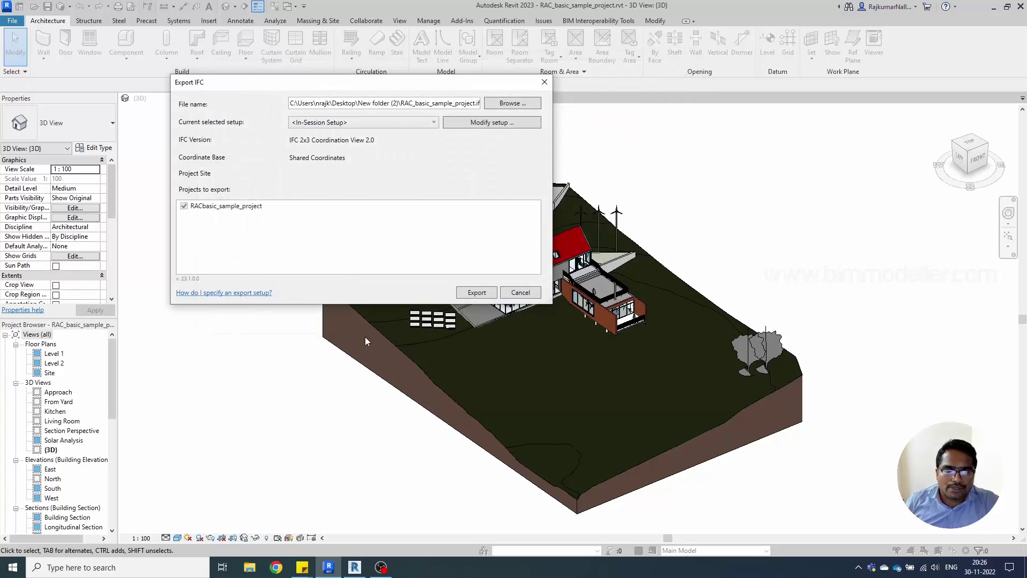
left_click(475, 294)
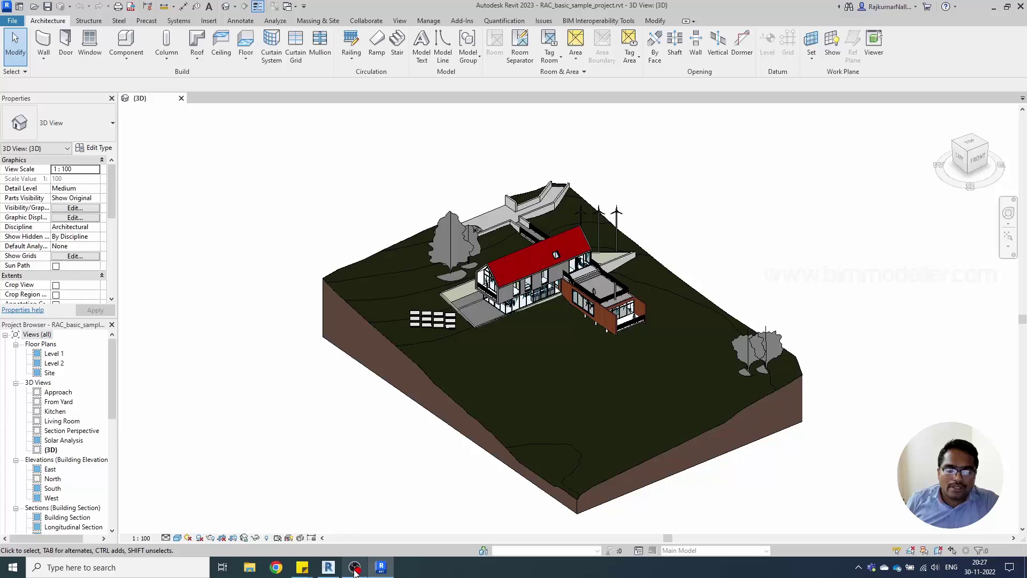
Switch to Revit 2022 and link RAC_basic_sample_project.ifc from the Desktop's New folder (2) into the empty project.
left_click(328, 568)
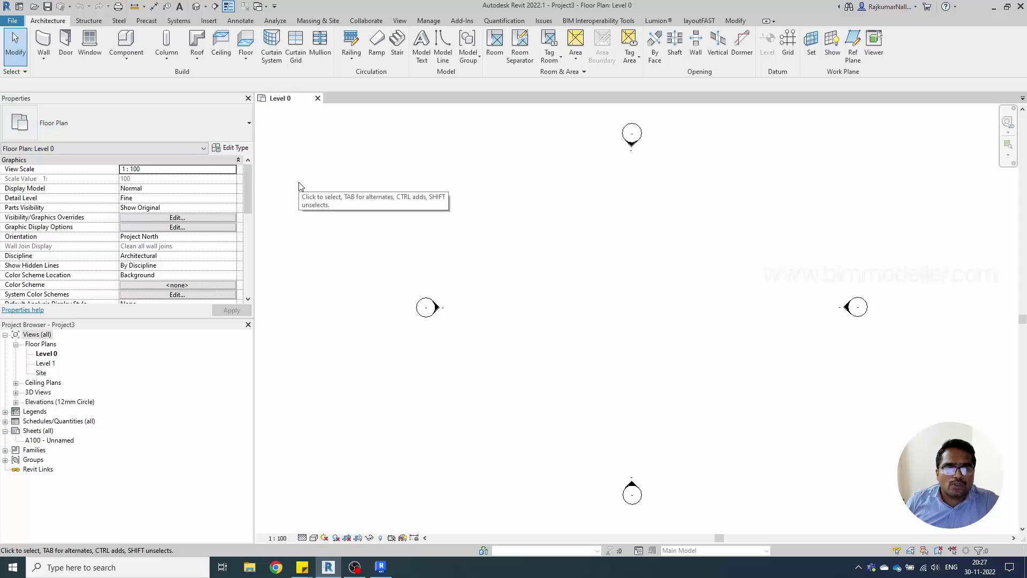
left_click(208, 21)
left_click(62, 61)
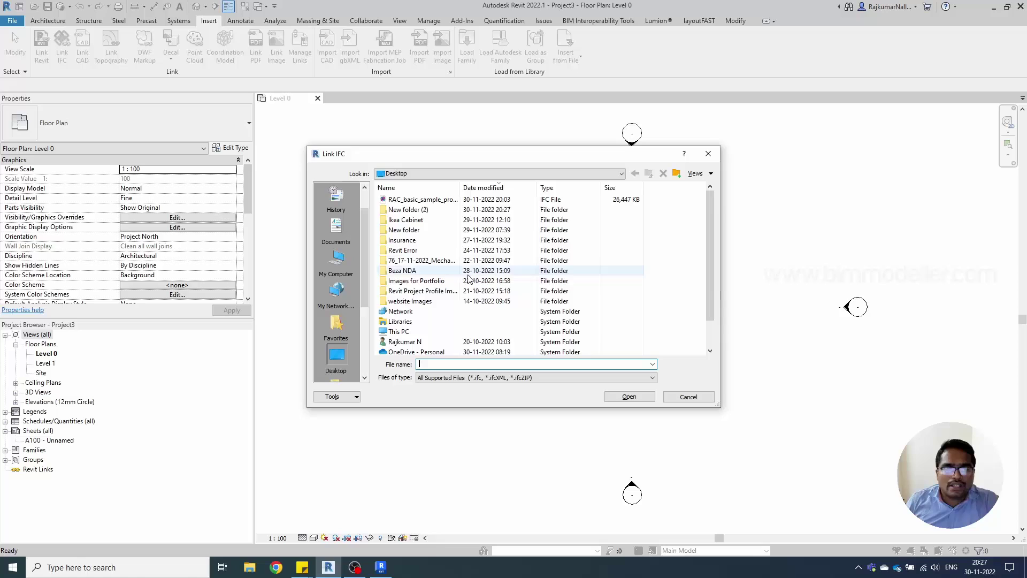
double_click(406, 210)
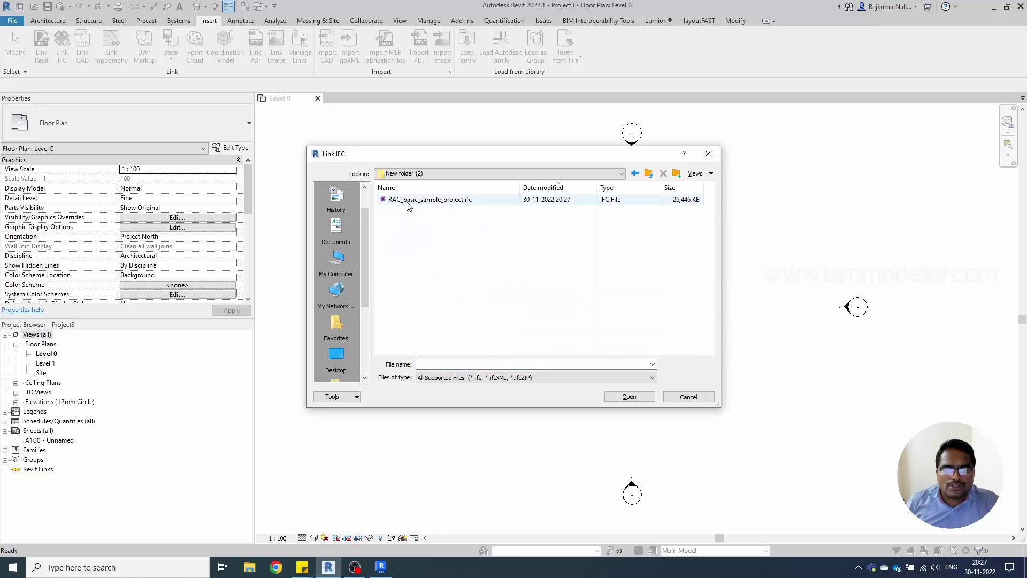
left_click(409, 200)
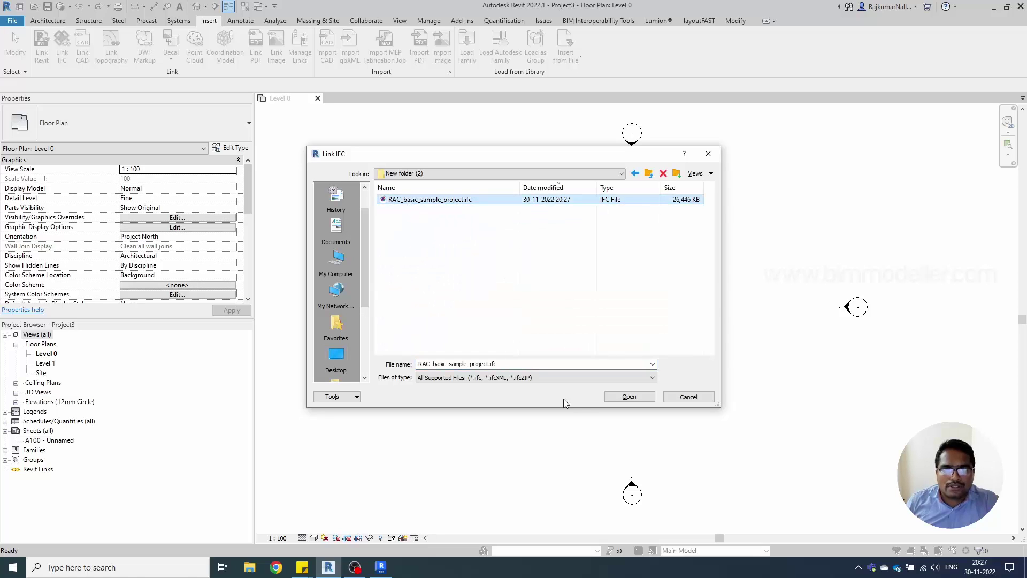
left_click(620, 399)
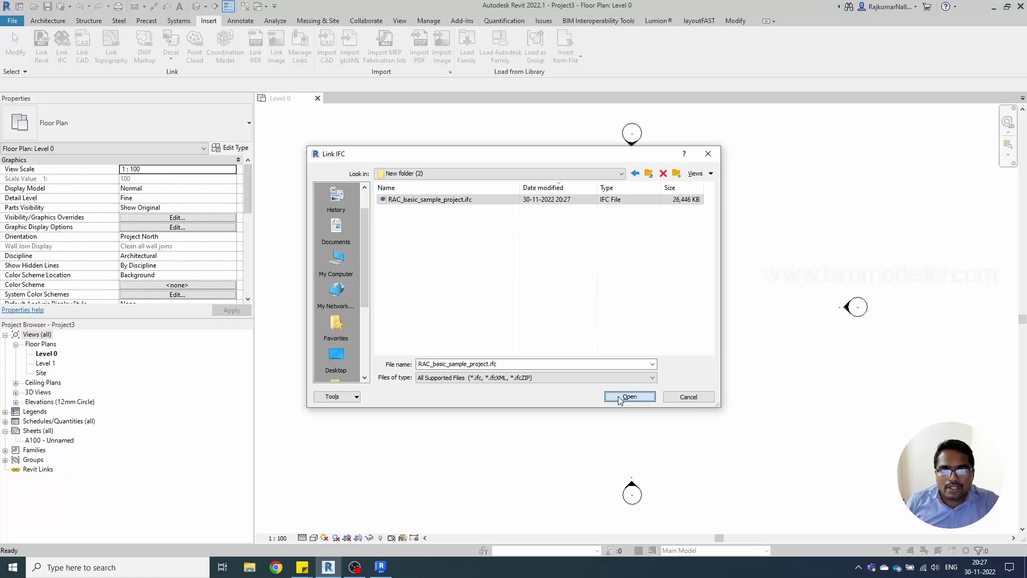
left_click(622, 397)
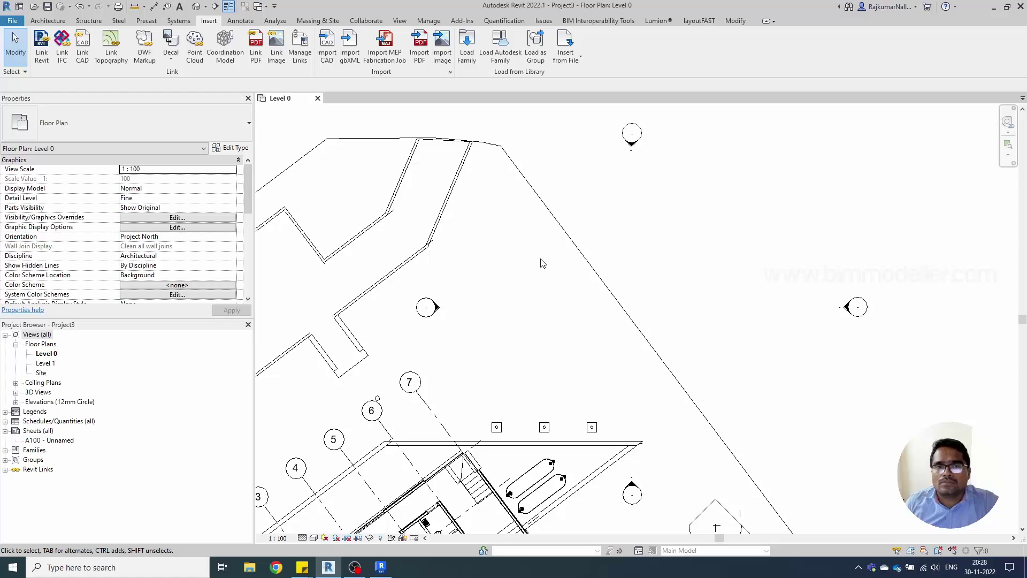
Bind the linked IFC model into the project from the default 3D view, including attached details and levels, accepting the duplicate types and warnings.
scroll(541, 262, "down", 4)
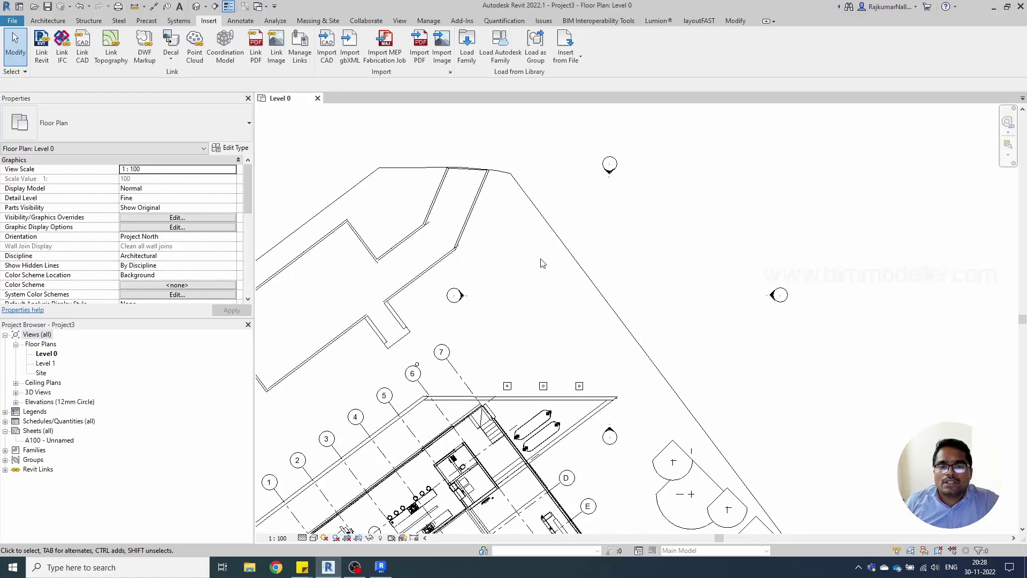
left_click(195, 9)
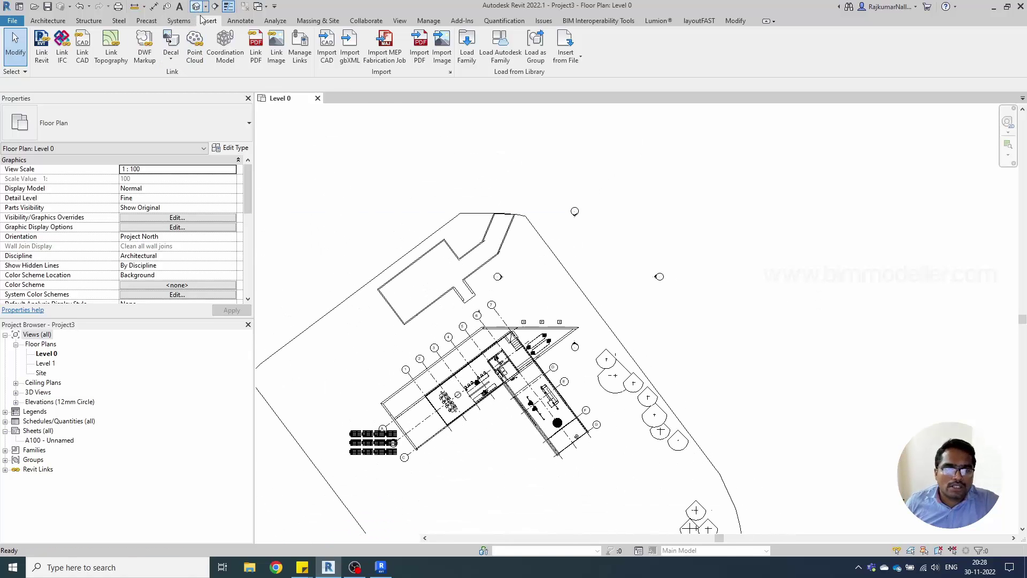
left_click(552, 370)
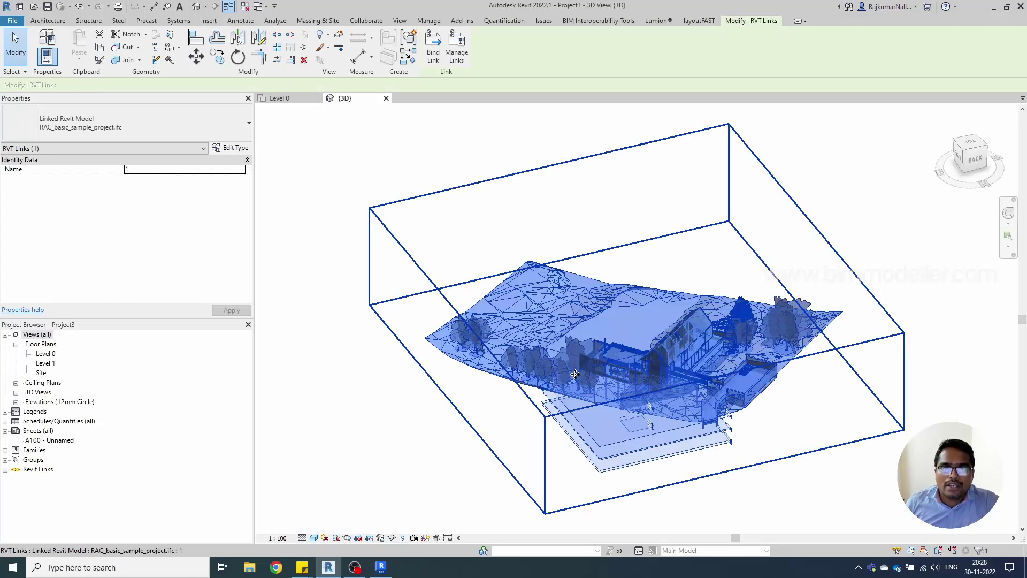
left_click(432, 59)
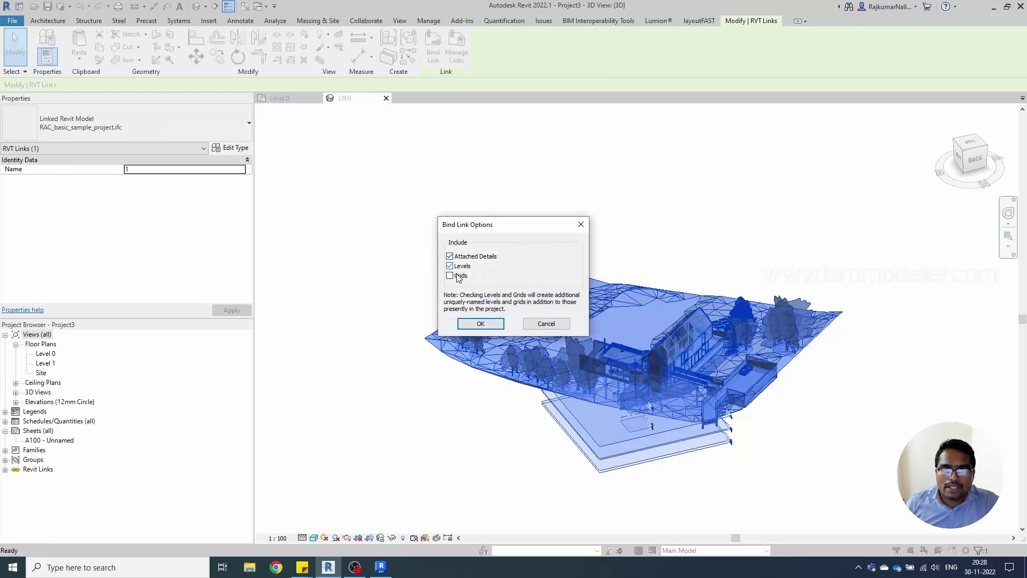
left_click(479, 324)
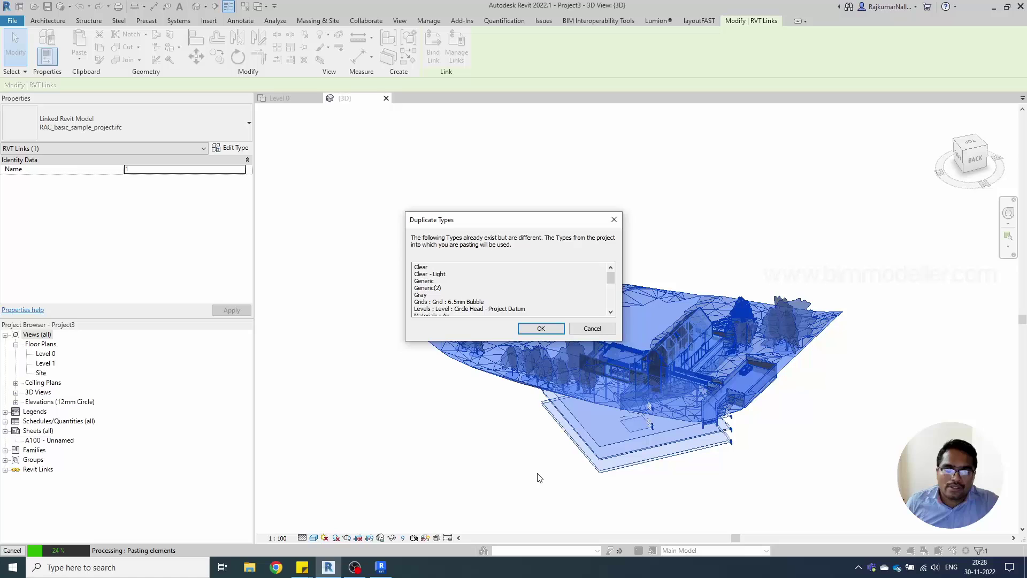
left_click(539, 331)
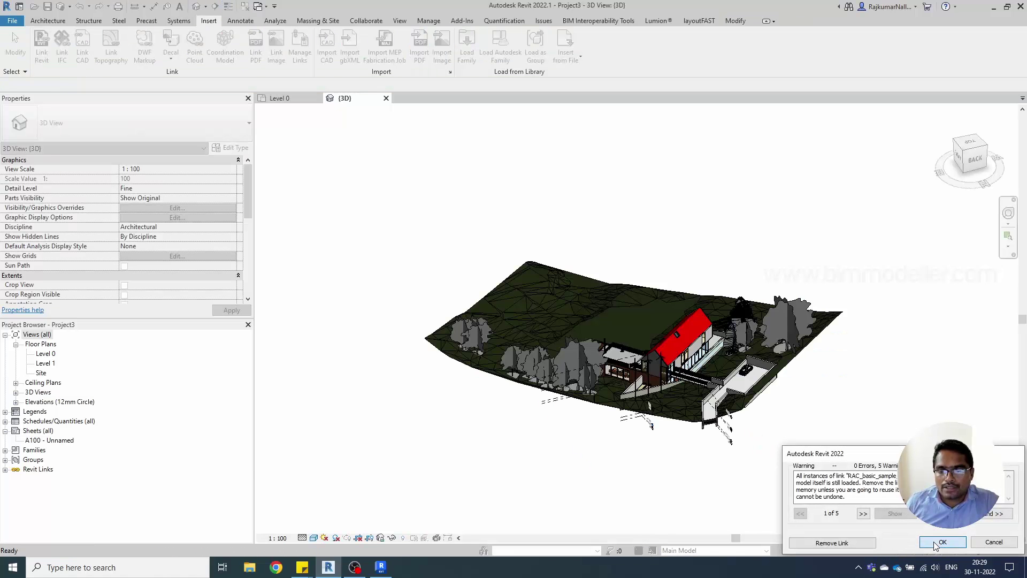
left_click(942, 542)
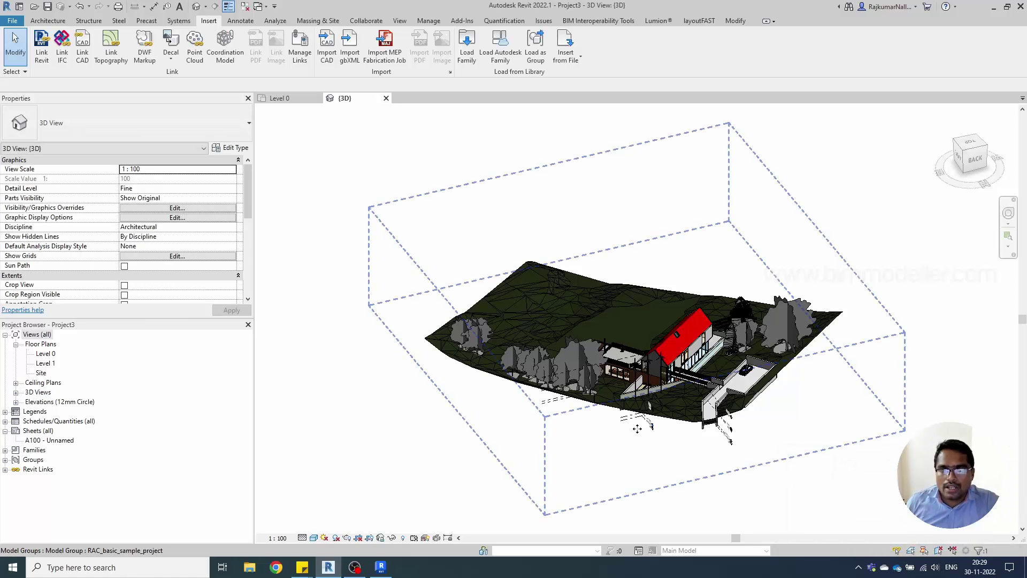
Ungroup the bound RAC_basic_sample_project model group into individual elements and clear the selection.
left_click(649, 347)
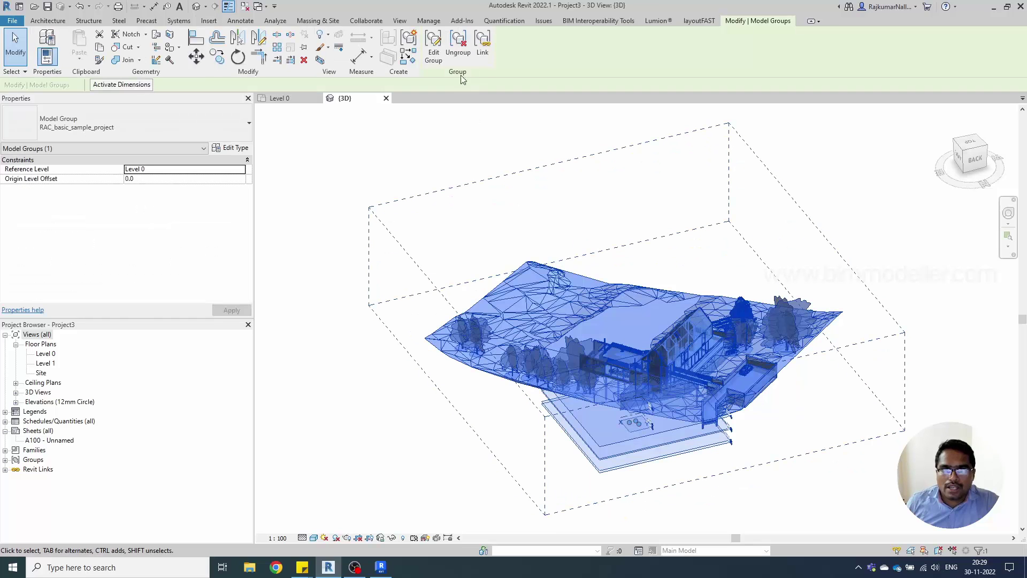
key("u")
key("g")
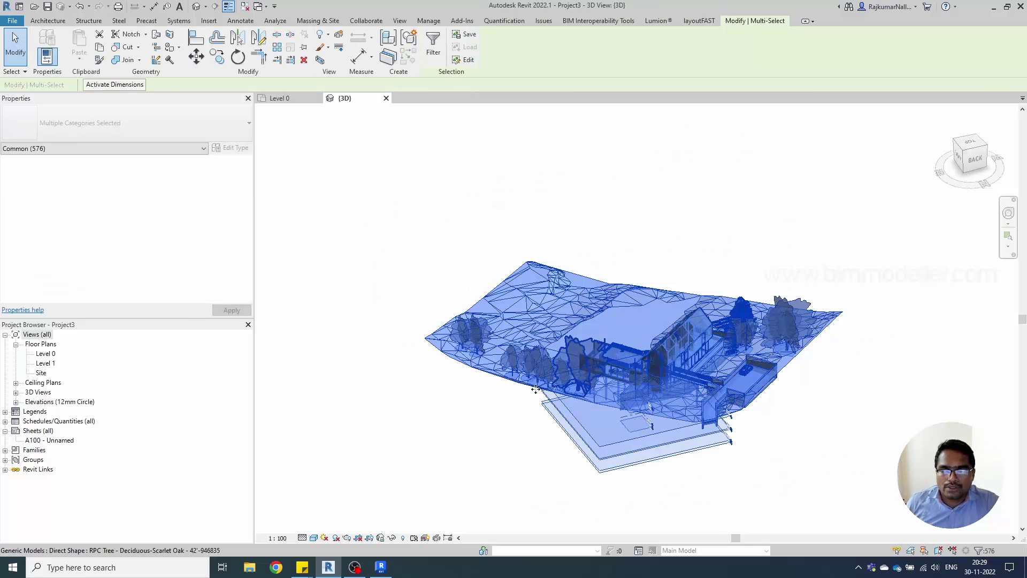
key("Escape")
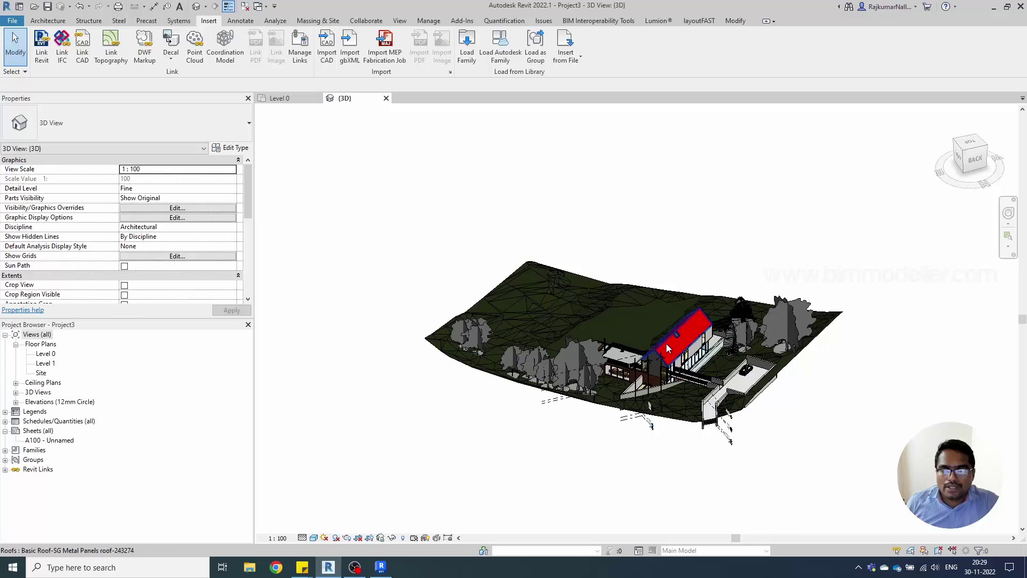
Examine the properties of the red metal panel roof and inspect the ungrouped house and its site from several angles.
left_click(670, 353)
scroll(668, 348, "up", 5)
middle_click_drag(668, 345, 607, 410, "shift")
key("Escape")
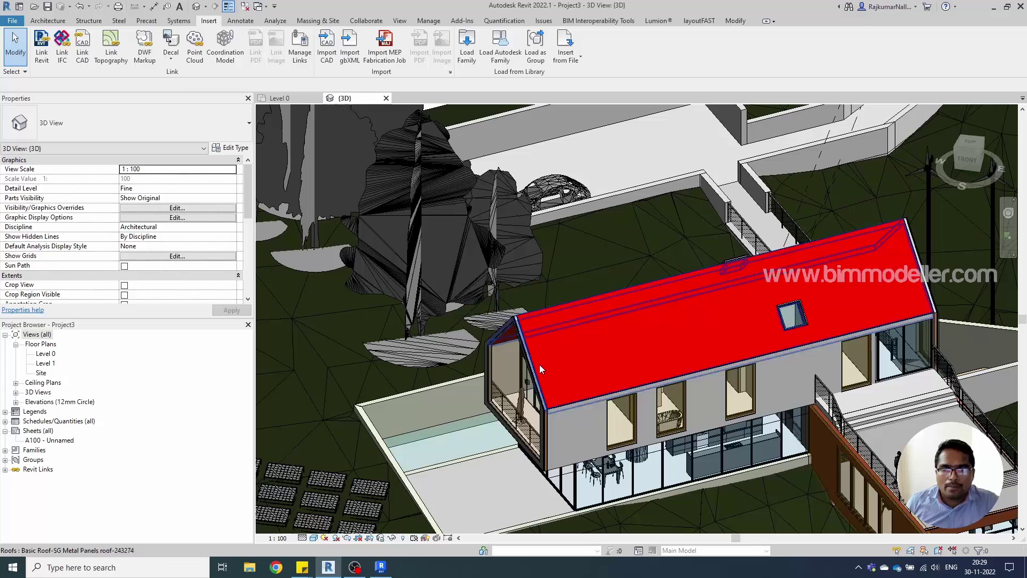
left_click(521, 309)
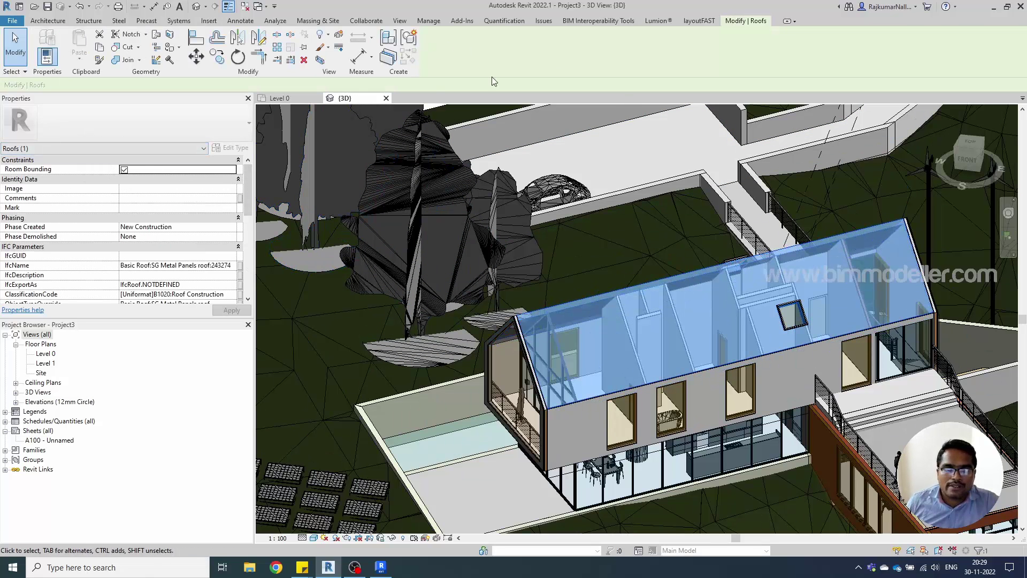
scroll(583, 280, "down", 5)
key("Escape")
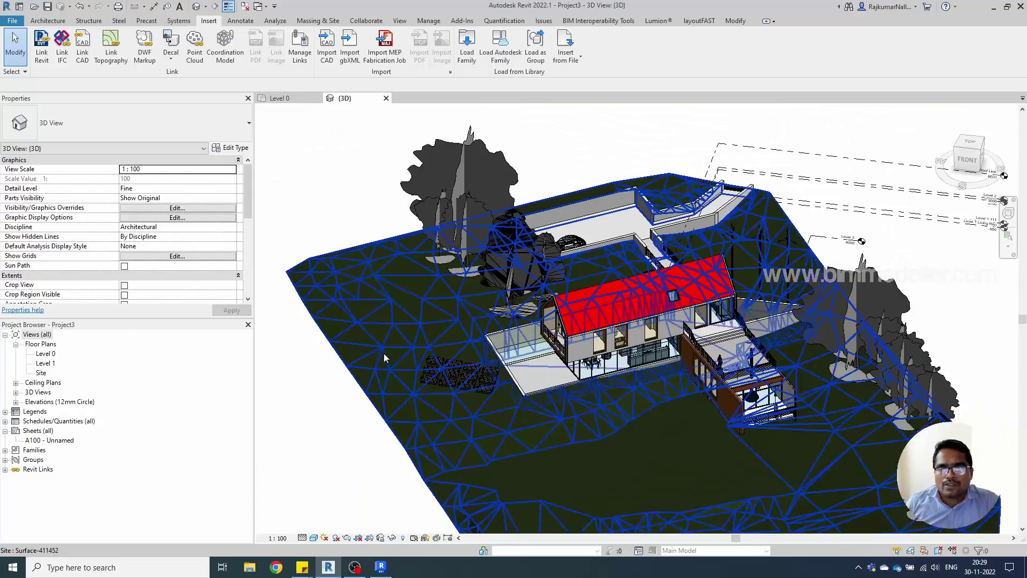
scroll(384, 353, "down", 3)
middle_click_drag(367, 401, 498, 401, "shift")
scroll(411, 471, "up", 5)
scroll(529, 371, "up", 2)
scroll(530, 371, "up", 3)
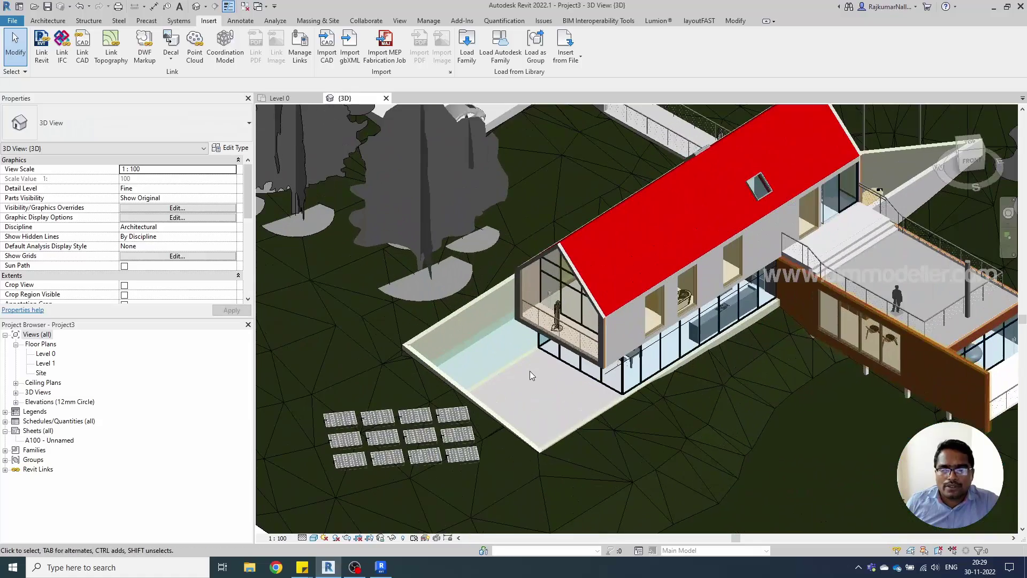
scroll(365, 364, "down", 6)
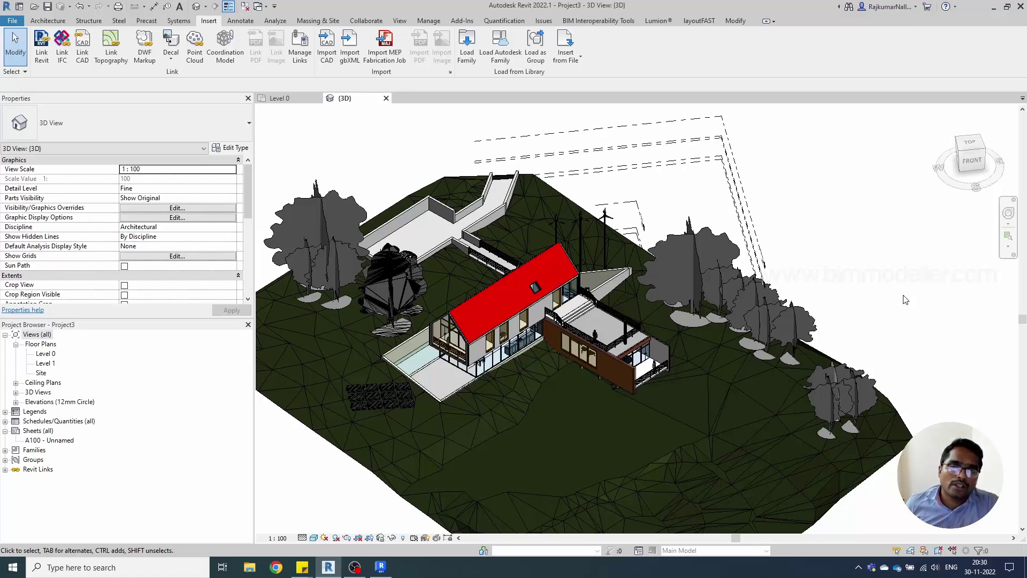
left_click(13, 566)
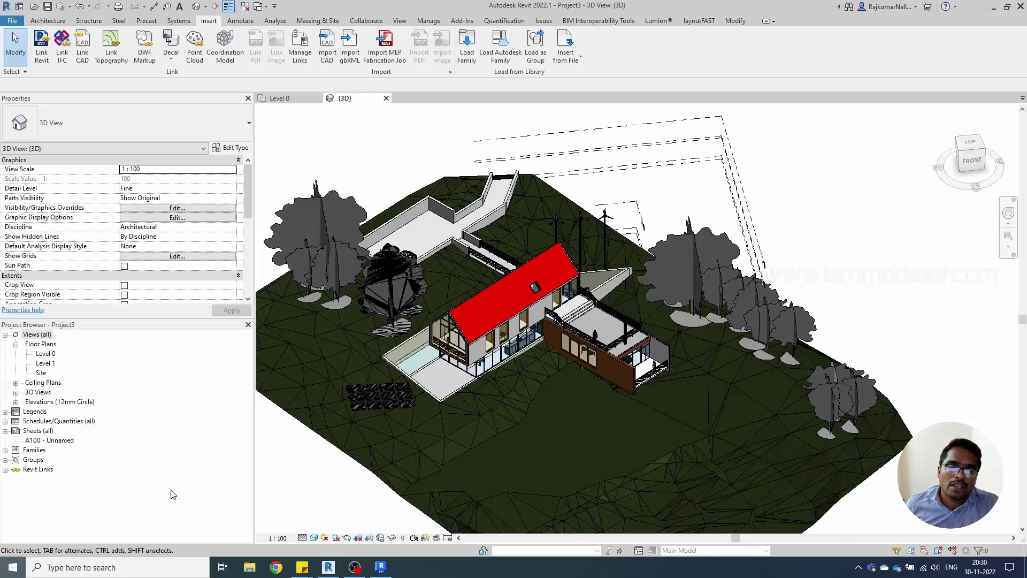
scroll(239, 426, "down", 4)
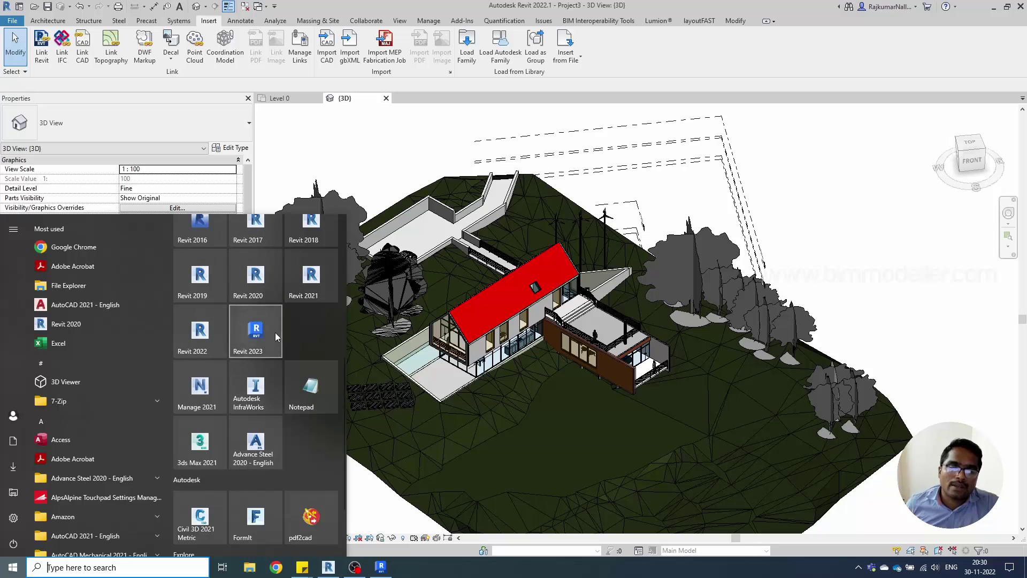
left_click(483, 433)
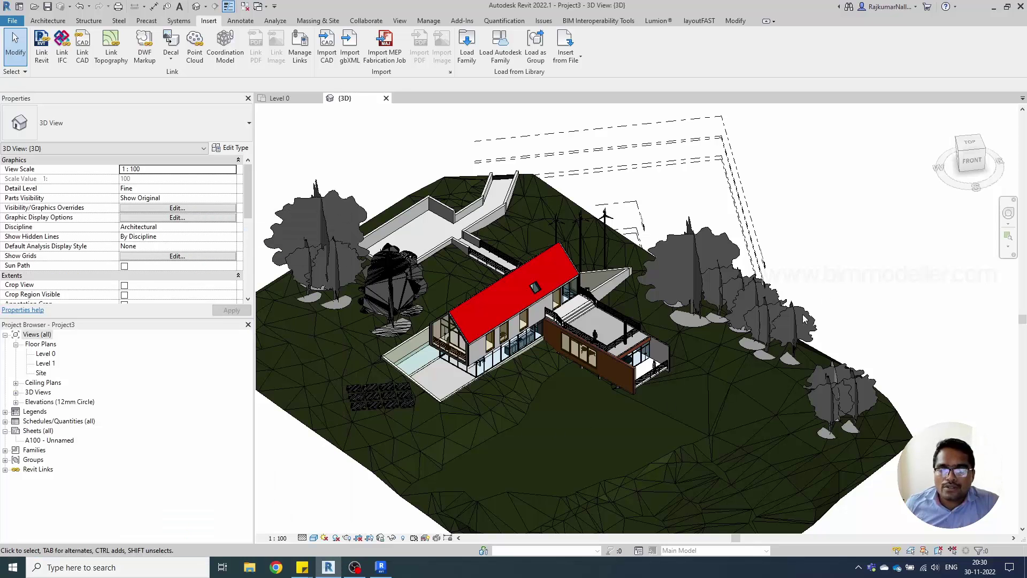